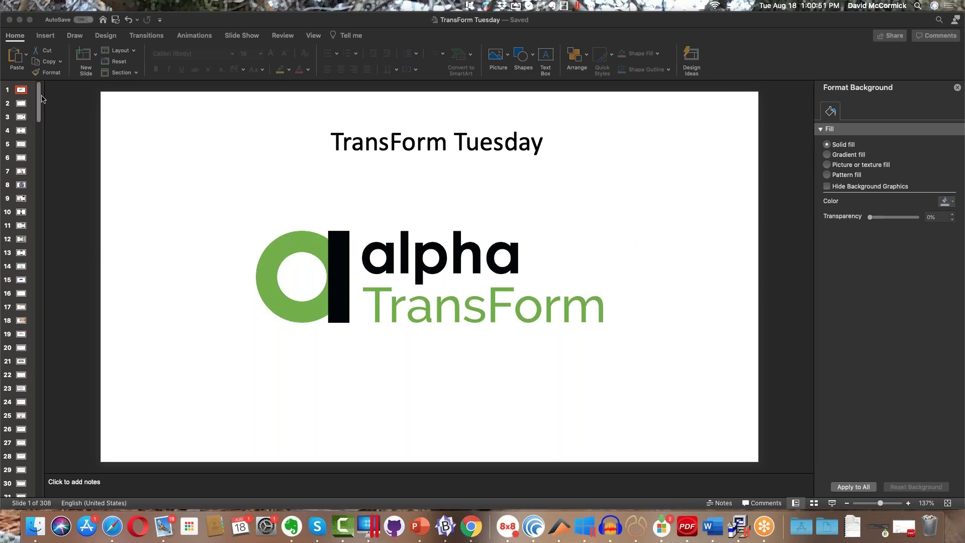
Scroll to the end of the slide thumbnails and go through slides 301 and 304 to slide 306, the QR code slide.
{"action": "left_click_drag", "start_coordinate": [39, 113], "coordinate": [40, 480]}
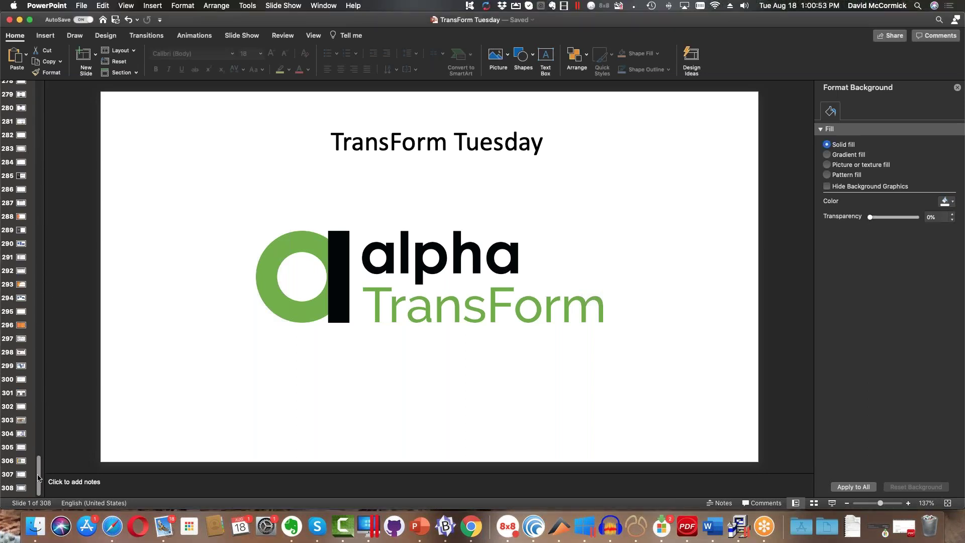
{"action": "left_click", "coordinate": [21, 392]}
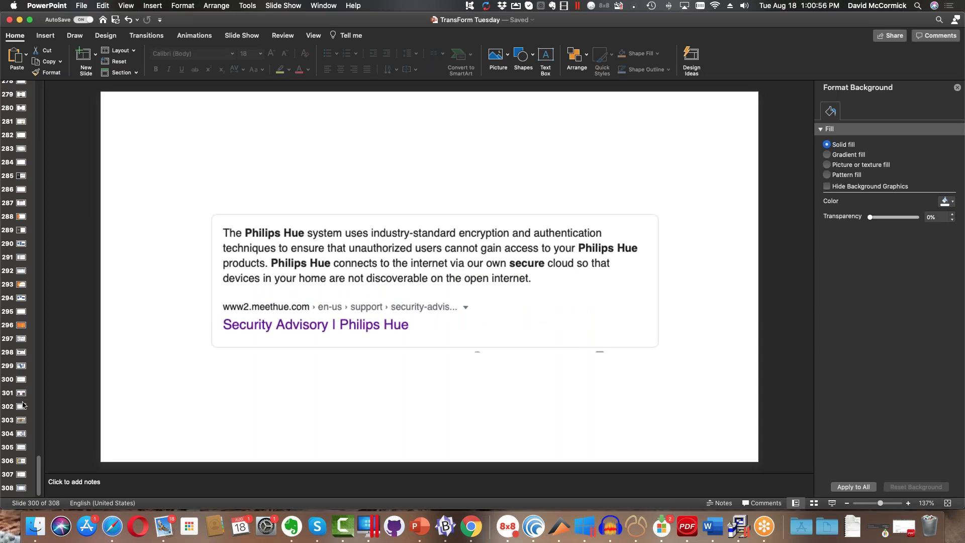
{"action": "left_click", "coordinate": [21, 434]}
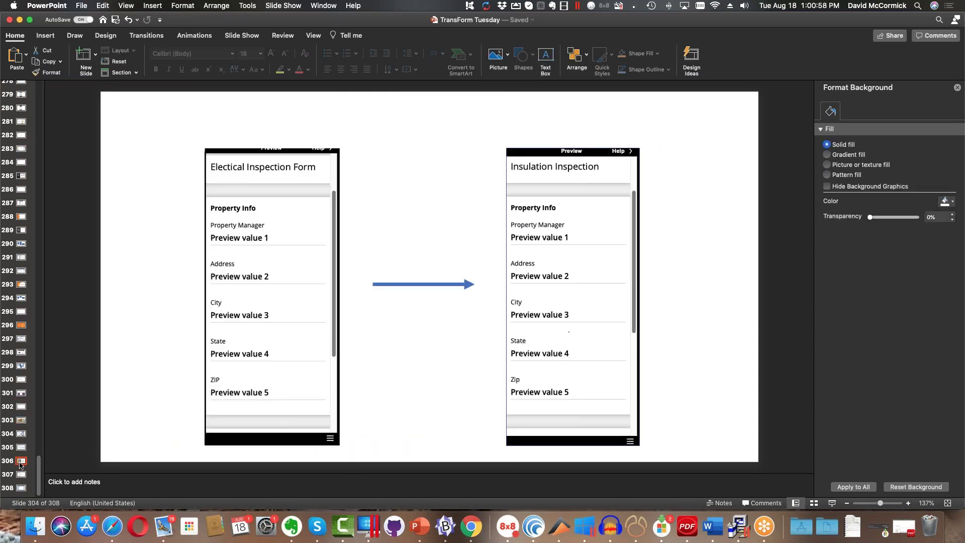
{"action": "left_click", "coordinate": [21, 461]}
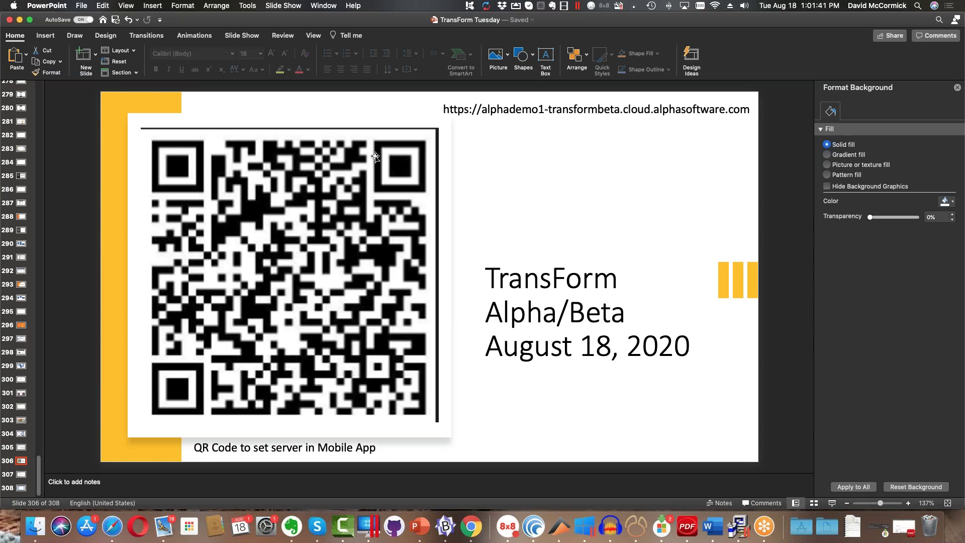
Select and copy the full server URL above the QR code on slide 306.
{"action": "left_click", "coordinate": [647, 111]}
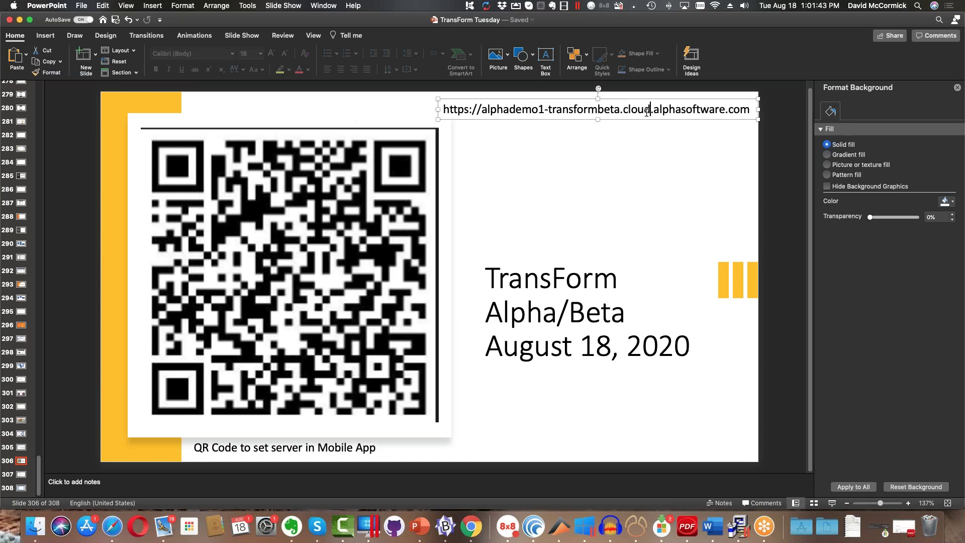
{"action": "triple_click", "coordinate": [647, 110]}
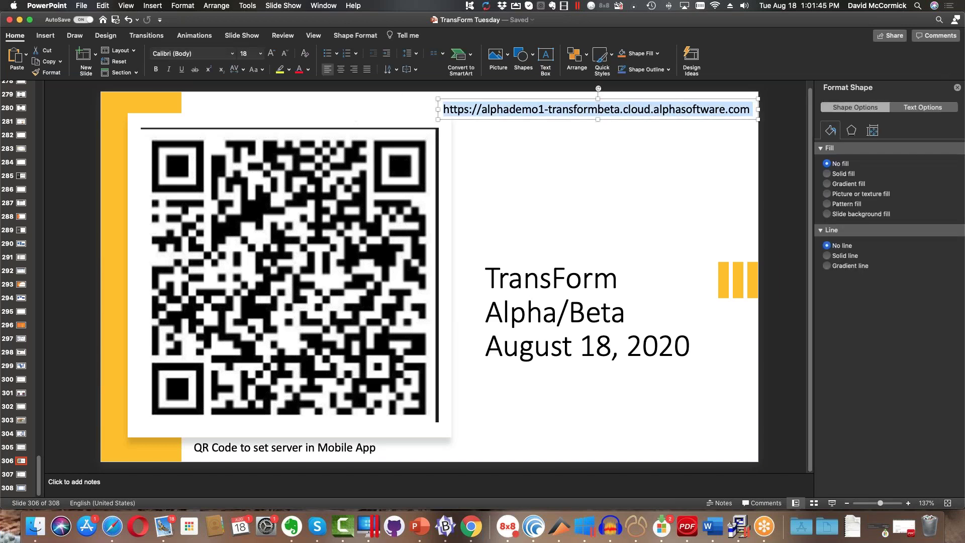
{"action": "right_click", "coordinate": [647, 111]}
{"action": "left_click", "coordinate": [669, 125]}
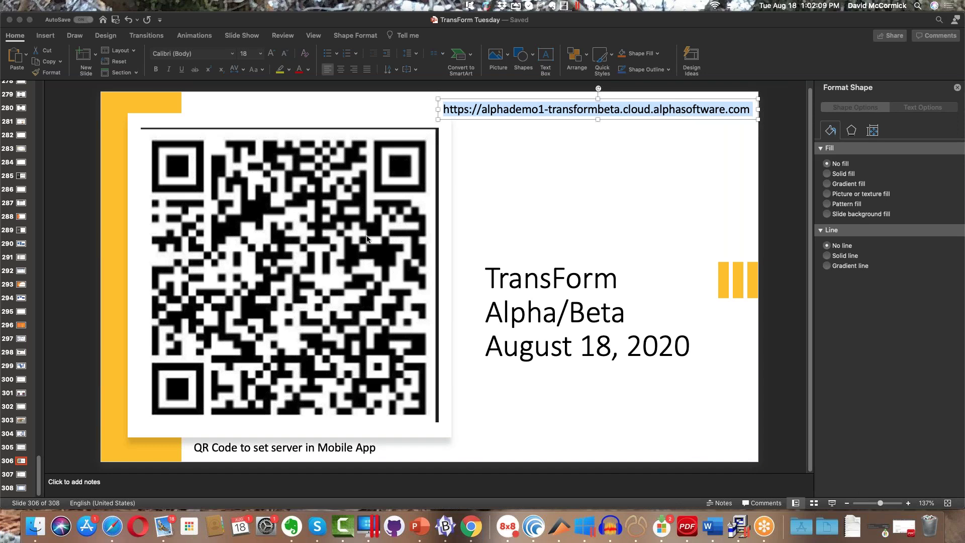
{"action": "left_click", "coordinate": [665, 194]}
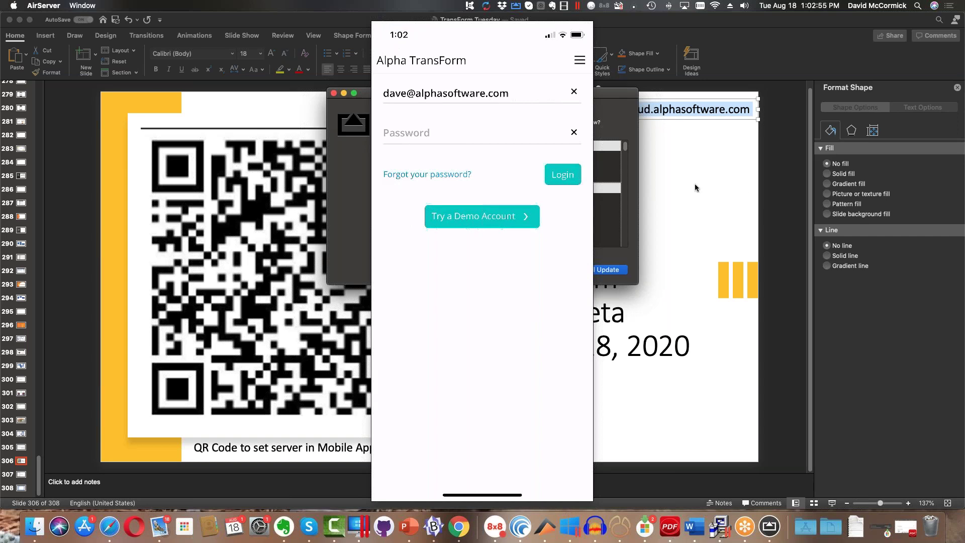
Use the mirrored phone app's side menu to set the Beta Server and reach account selection.
{"action": "left_click", "coordinate": [575, 63]}
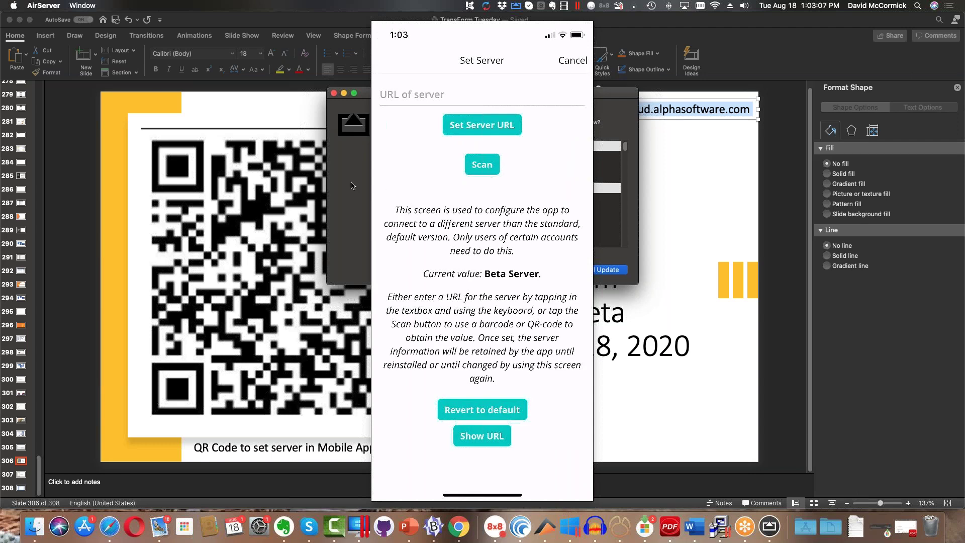
{"action": "left_click", "coordinate": [481, 33]}
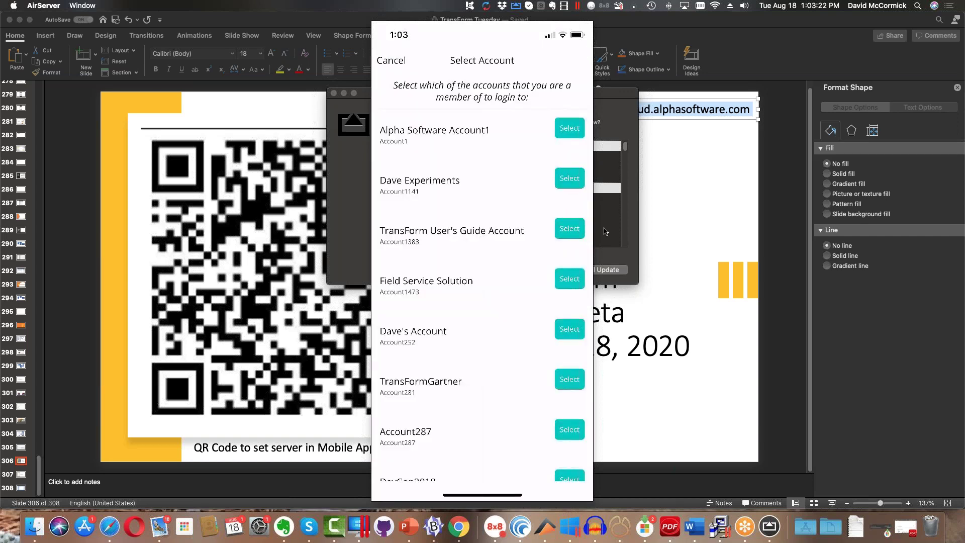
Close the update notice and phone mirror, recopy the server URL, and glance at the Designer.
{"action": "left_click", "coordinate": [333, 93]}
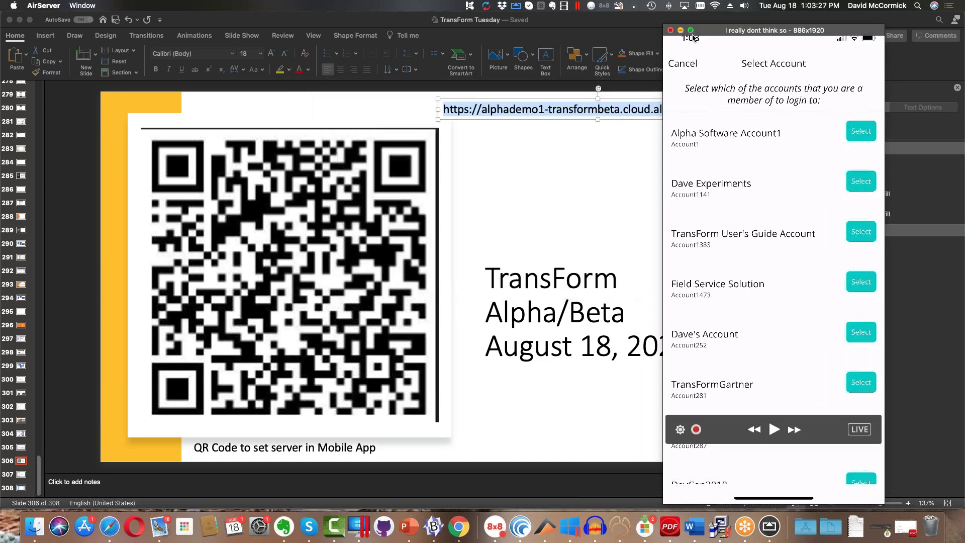
{"action": "left_click", "coordinate": [670, 31]}
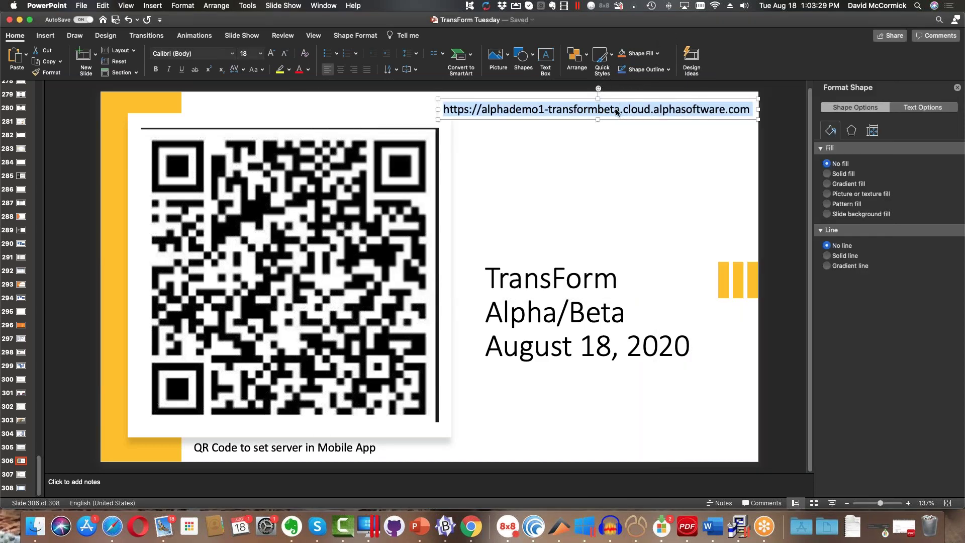
{"action": "right_click", "coordinate": [617, 111]}
{"action": "left_click", "coordinate": [667, 125]}
{"action": "left_click", "coordinate": [113, 531]}
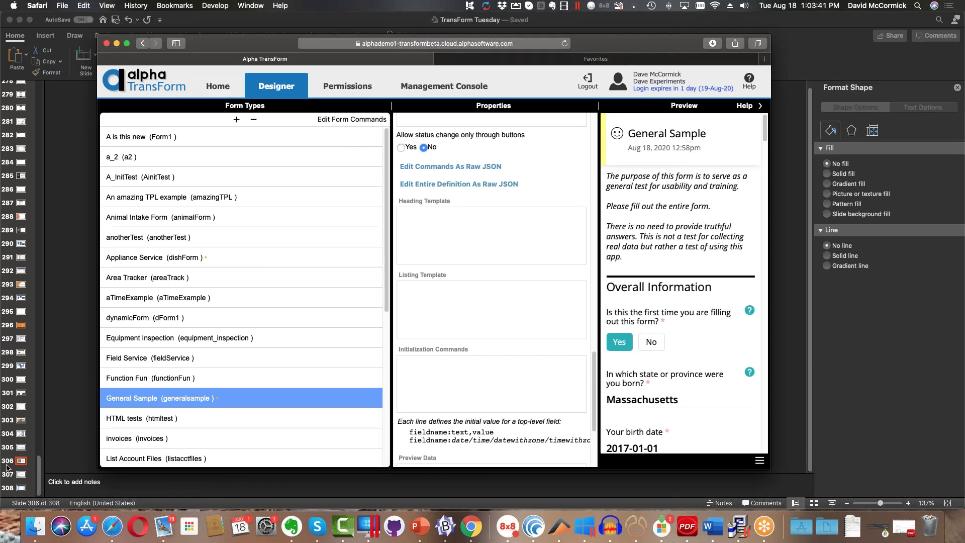
{"action": "left_click", "coordinate": [20, 477]}
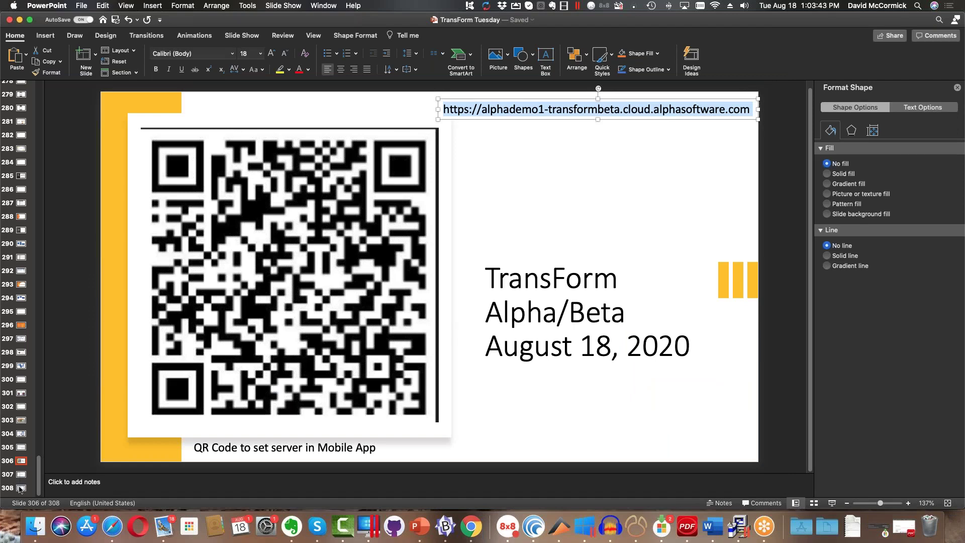
Advance through slide 307, Form Output, to slide 308 with the exported General Sample data.
{"action": "left_click", "coordinate": [21, 475]}
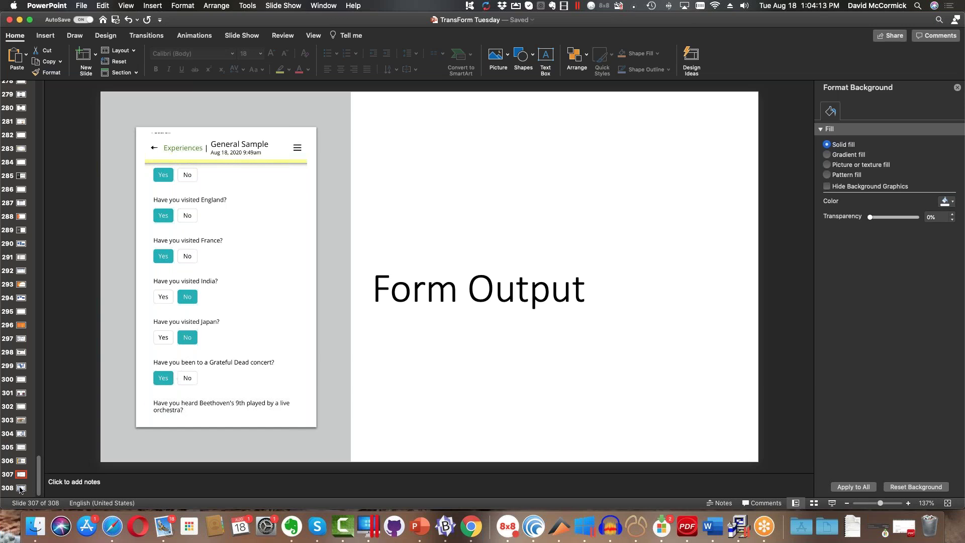
{"action": "left_click", "coordinate": [20, 488]}
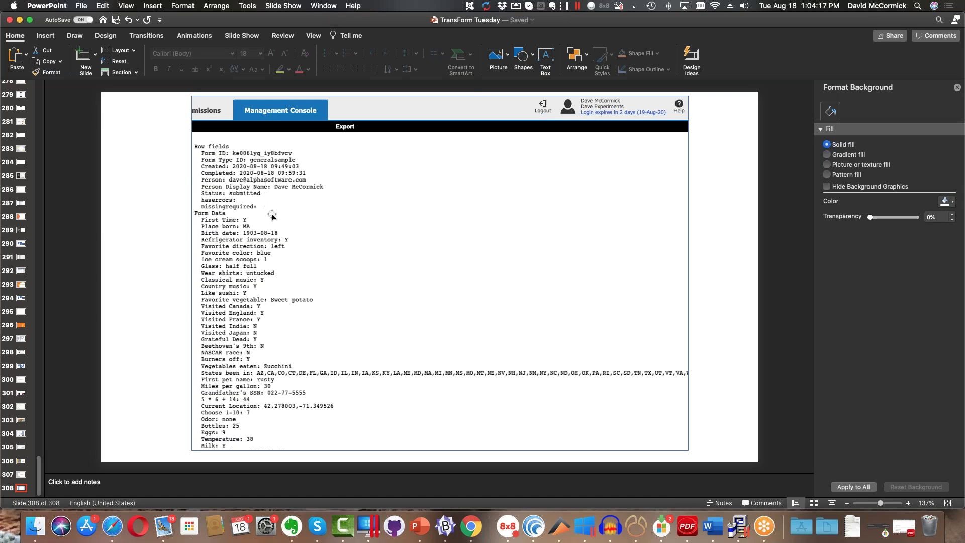
Switch to Safari showing the Alpha TransForm Designer with General Sample selected.
{"action": "left_click", "coordinate": [270, 308]}
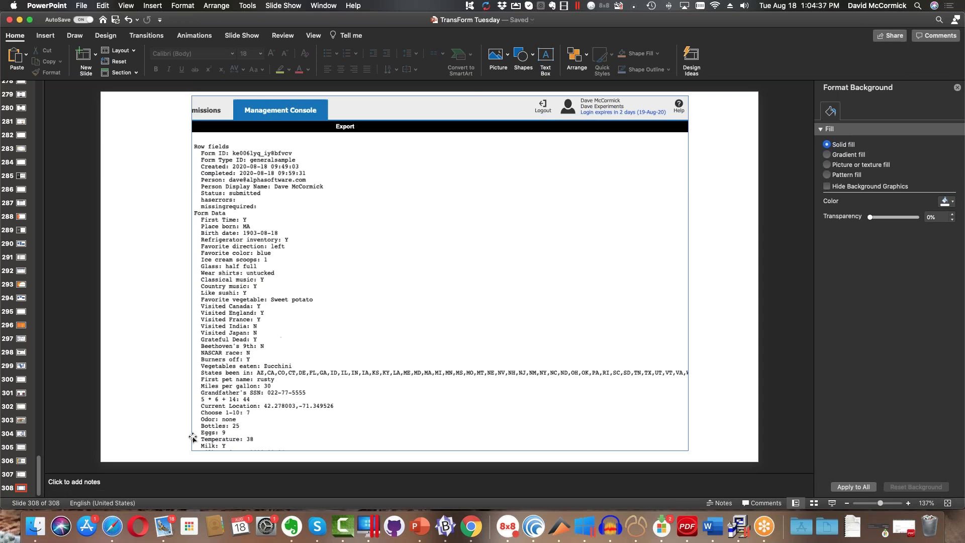
{"action": "left_click", "coordinate": [114, 530]}
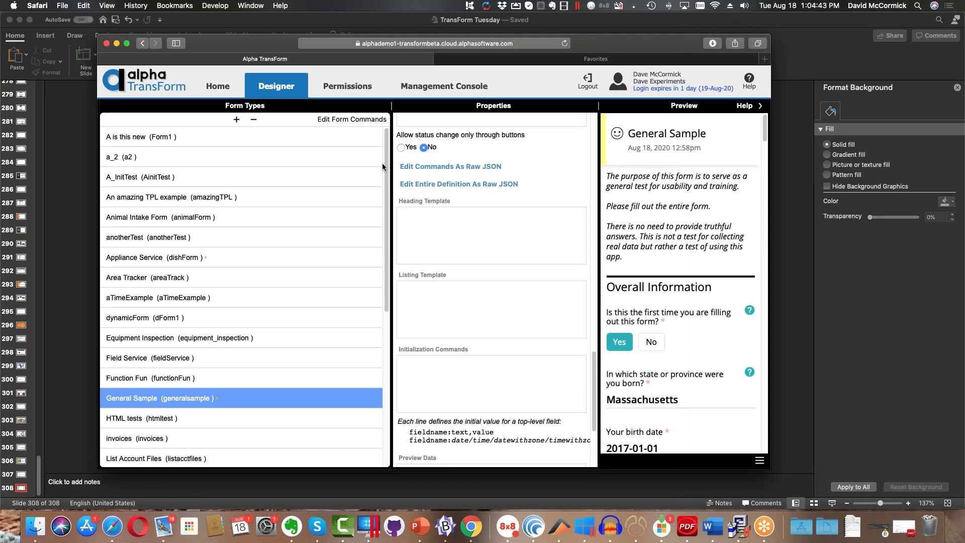
Open the submitted General Sample in the Management Console and scroll through its Form View.
{"action": "left_click", "coordinate": [441, 88]}
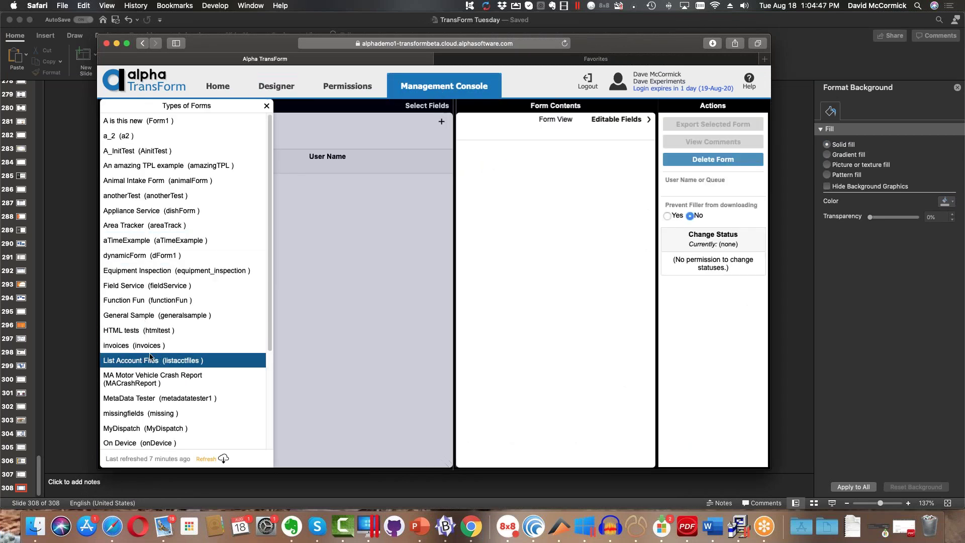
{"action": "left_click", "coordinate": [156, 315]}
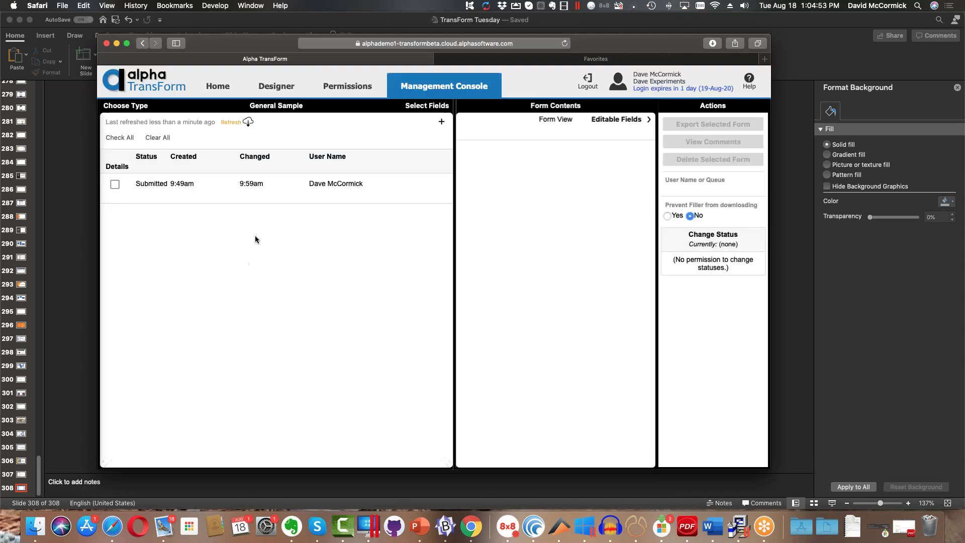
{"action": "left_click", "coordinate": [169, 184]}
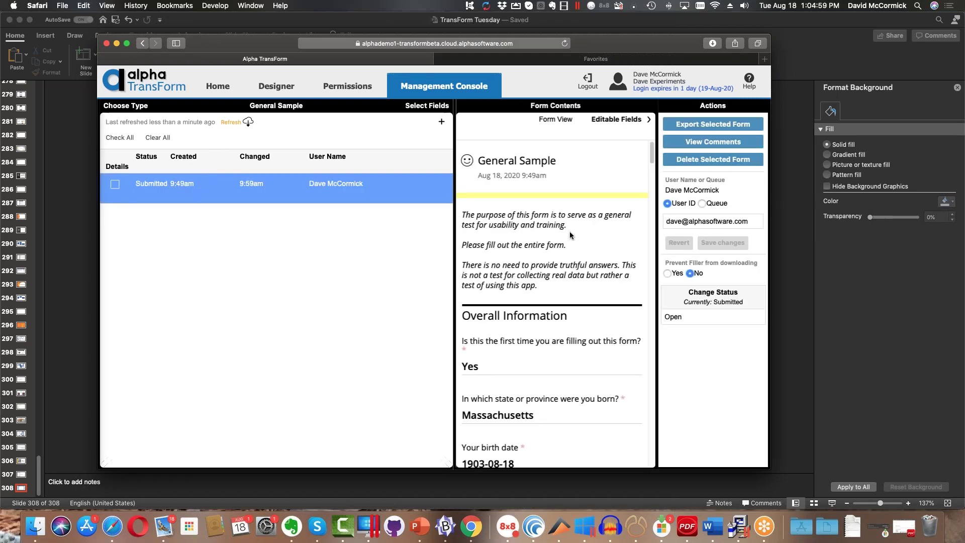
{"action": "scroll", "coordinate": [570, 235], "scroll_direction": "down", "scroll_amount": 3}
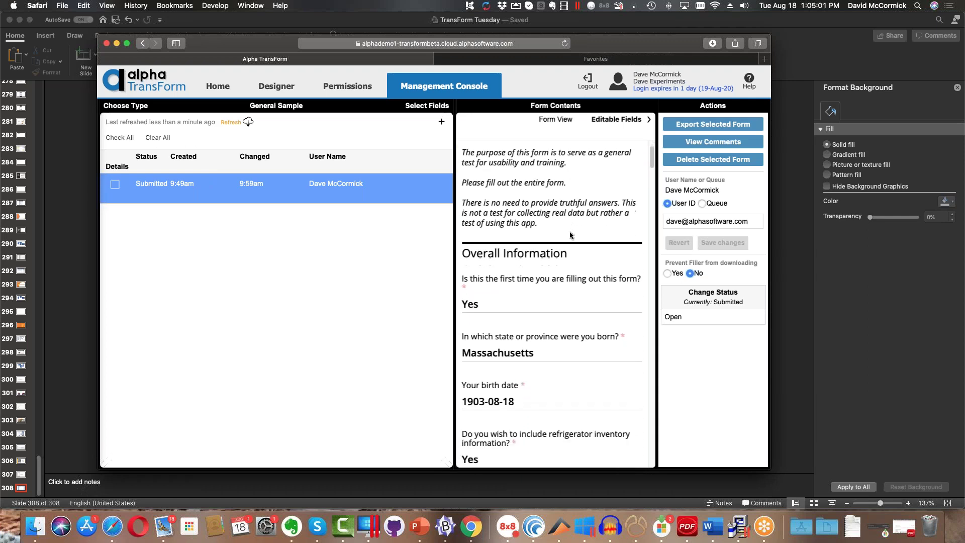
{"action": "scroll", "coordinate": [569, 235], "scroll_direction": "down", "scroll_amount": 5}
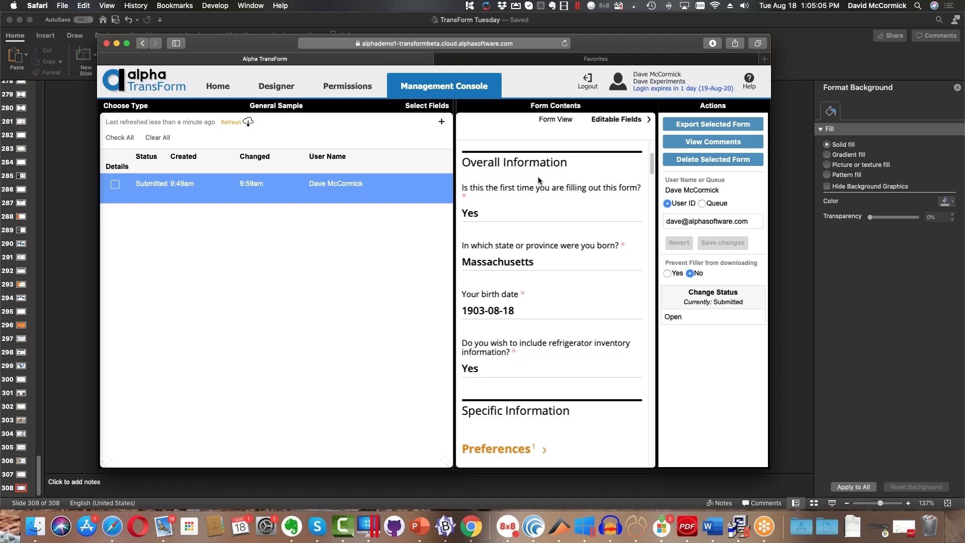
{"action": "scroll", "coordinate": [539, 181], "scroll_direction": "down", "scroll_amount": 5}
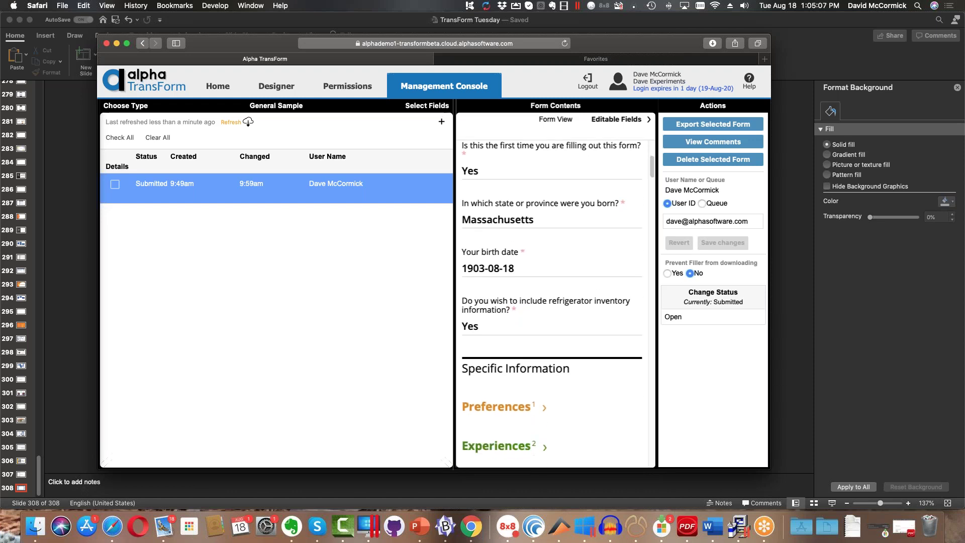
{"action": "scroll", "coordinate": [553, 302], "scroll_direction": "down", "scroll_amount": 10}
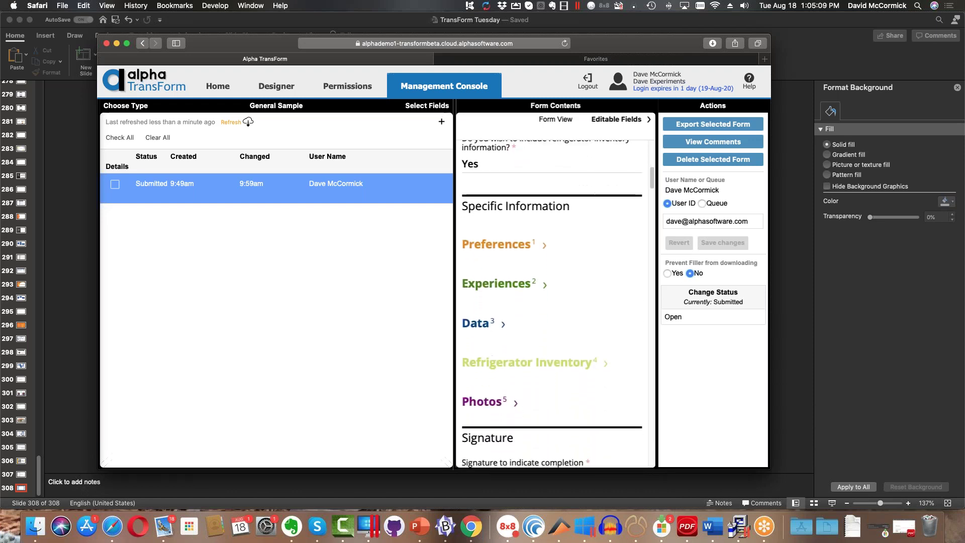
{"action": "scroll", "coordinate": [552, 292], "scroll_direction": "down", "scroll_amount": 8}
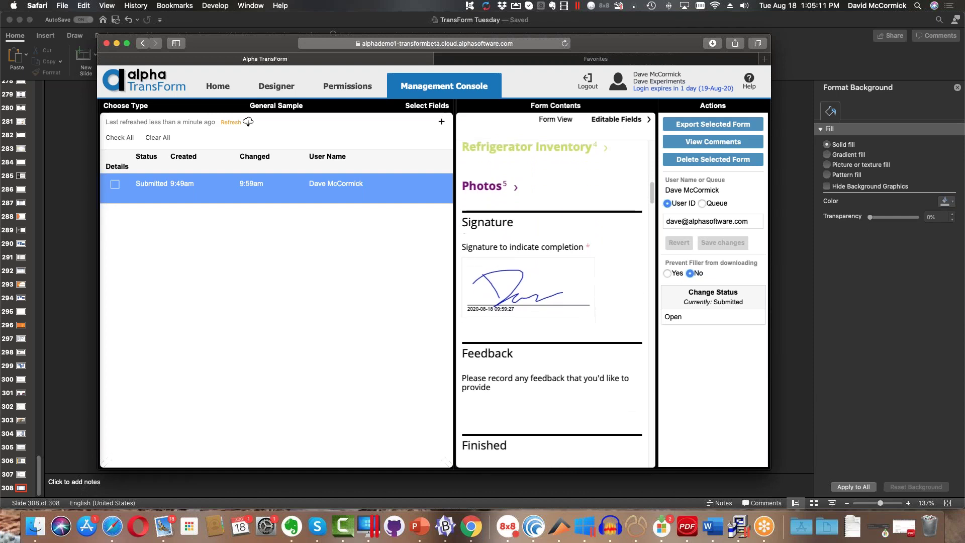
{"action": "scroll", "coordinate": [552, 301], "scroll_direction": "down", "scroll_amount": 8}
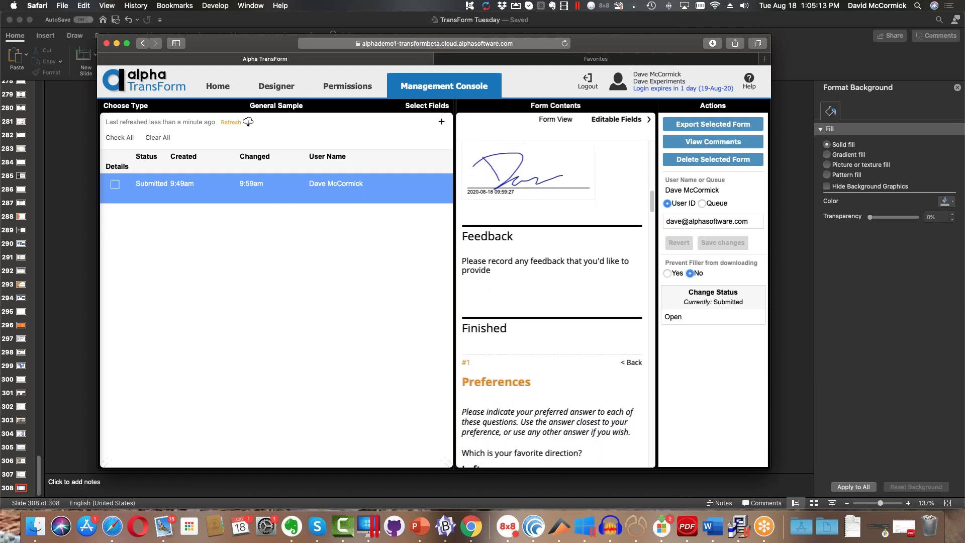
{"action": "scroll", "coordinate": [553, 301], "scroll_direction": "down", "scroll_amount": 13}
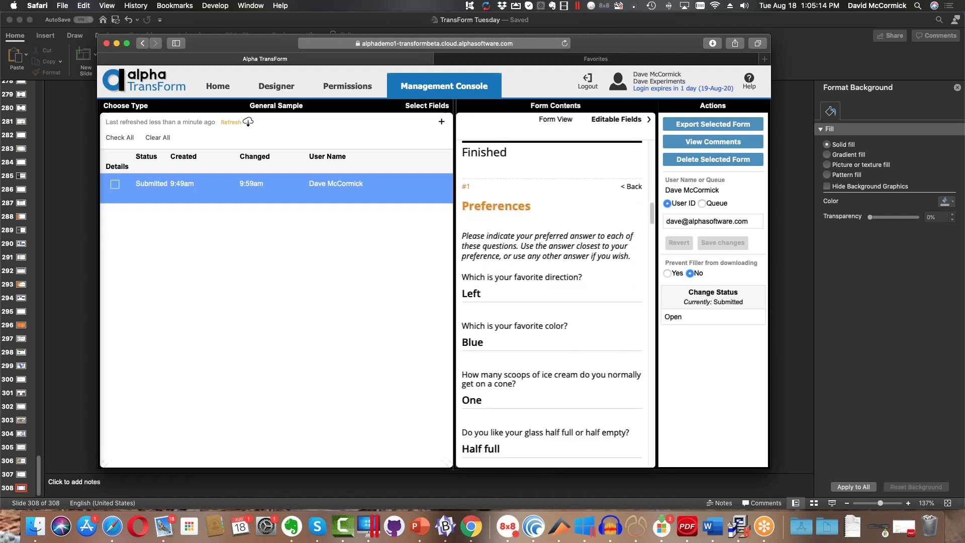
{"action": "scroll", "coordinate": [552, 301], "scroll_direction": "down", "scroll_amount": 18}
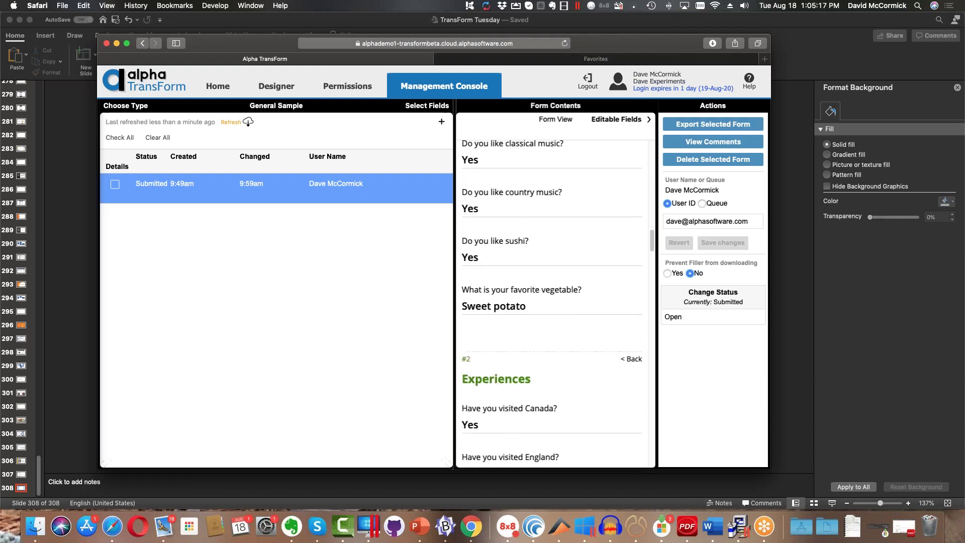
{"action": "scroll", "coordinate": [552, 302], "scroll_direction": "down", "scroll_amount": 20}
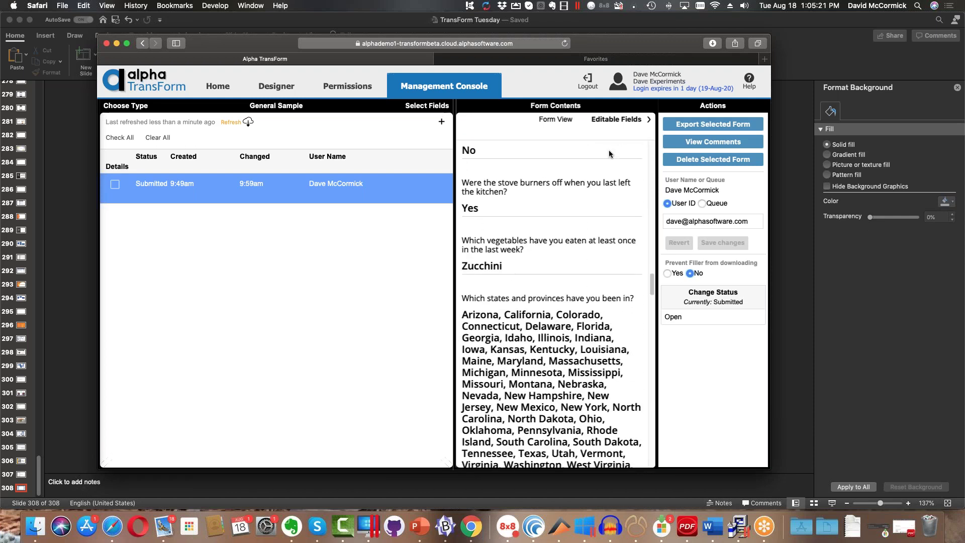
{"action": "scroll", "coordinate": [602, 155], "scroll_direction": "up", "scroll_amount": 20}
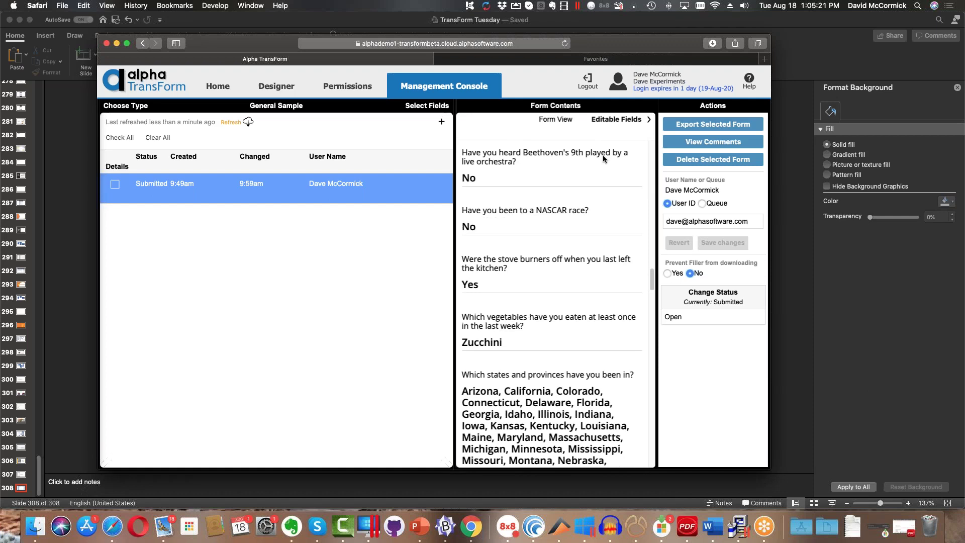
Switch Form Contents to the Values view and scroll through the field names and answers.
{"action": "left_click", "coordinate": [617, 119]}
{"action": "scroll", "coordinate": [569, 194], "scroll_direction": "down", "scroll_amount": 15}
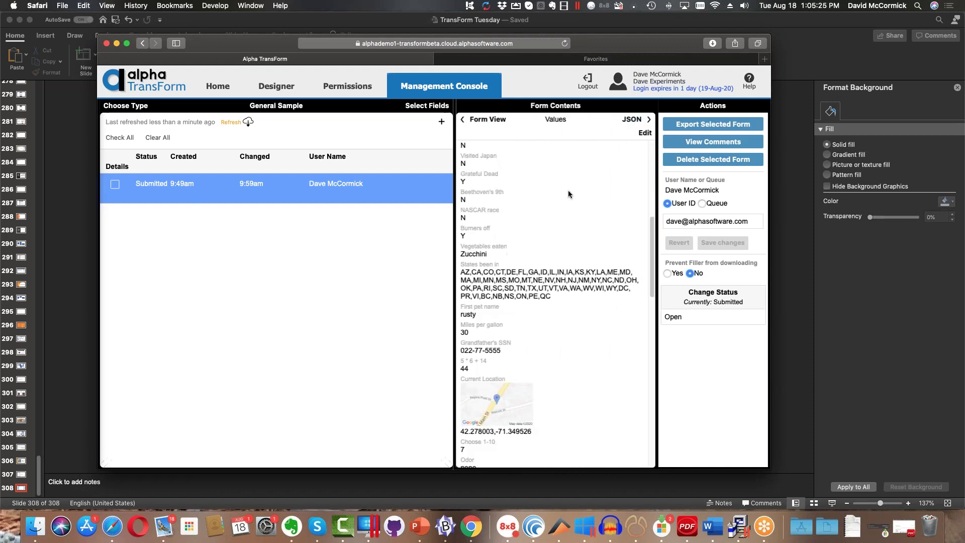
{"action": "scroll", "coordinate": [568, 190], "scroll_direction": "down", "scroll_amount": 5}
{"action": "scroll", "coordinate": [568, 190], "scroll_direction": "up", "scroll_amount": 5}
{"action": "scroll", "coordinate": [566, 190], "scroll_direction": "up", "scroll_amount": 1}
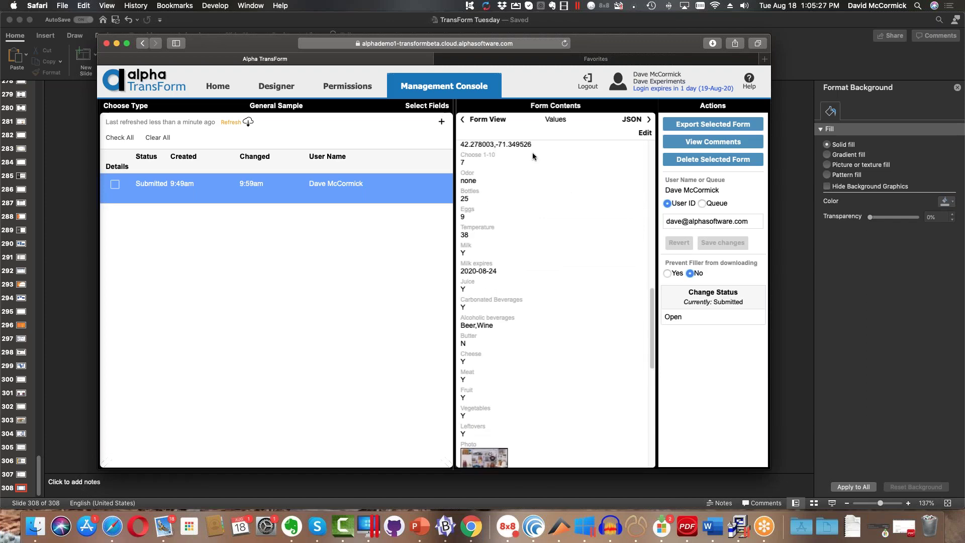
{"action": "scroll", "coordinate": [533, 153], "scroll_direction": "up", "scroll_amount": 3}
Open the Export page, preview Basic format, then keep the Form layout and scroll its preview.
{"action": "left_click", "coordinate": [486, 119]}
{"action": "left_click", "coordinate": [698, 124]}
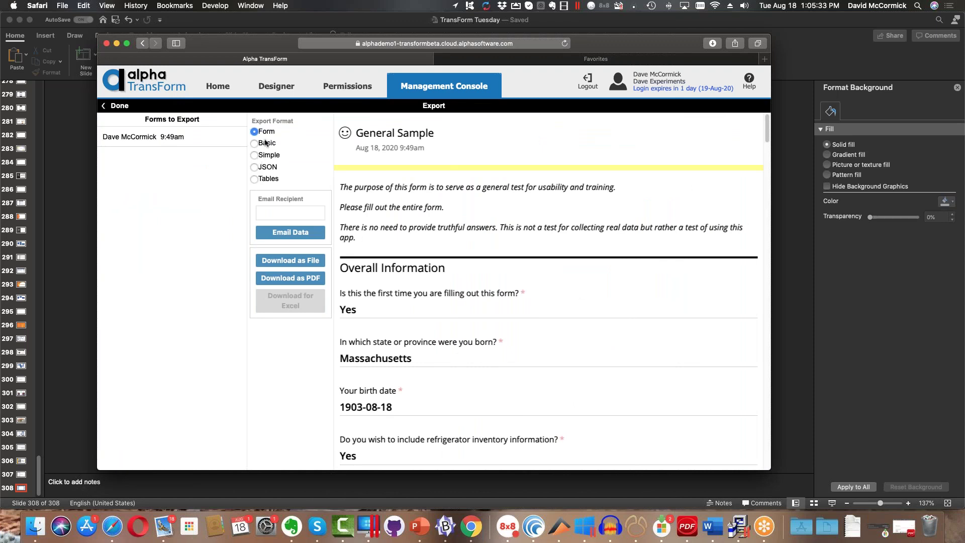
{"action": "left_click", "coordinate": [266, 145]}
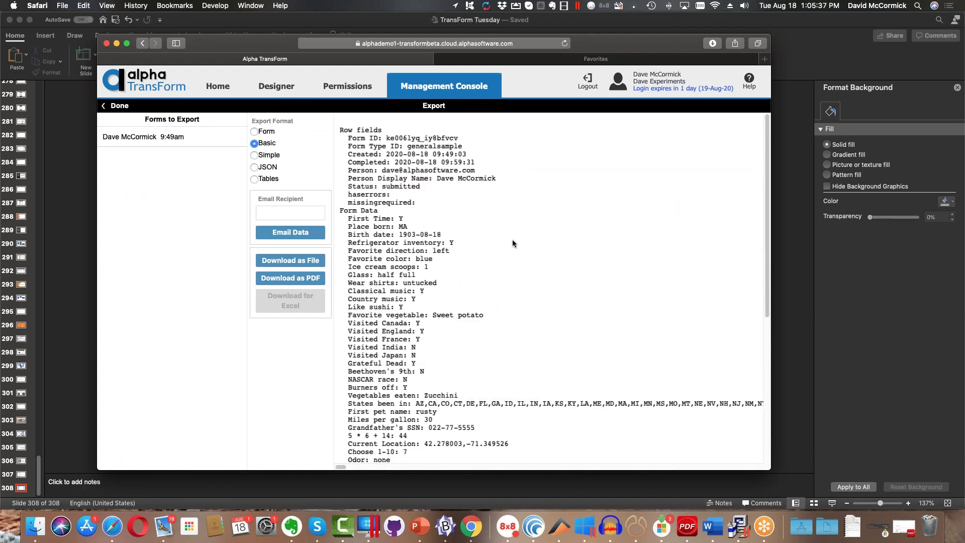
{"action": "left_click", "coordinate": [255, 132]}
{"action": "scroll", "coordinate": [527, 186], "scroll_direction": "down", "scroll_amount": 20}
{"action": "scroll", "coordinate": [527, 187], "scroll_direction": "down", "scroll_amount": 20}
{"action": "scroll", "coordinate": [527, 189], "scroll_direction": "up", "scroll_amount": 2}
{"action": "scroll", "coordinate": [527, 189], "scroll_direction": "down", "scroll_amount": 5}
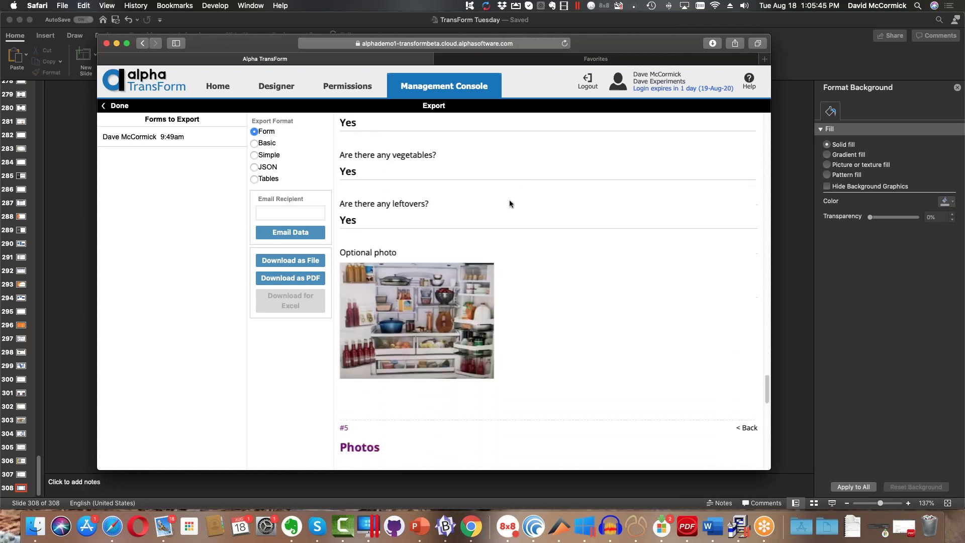
{"action": "left_click", "coordinate": [296, 283]}
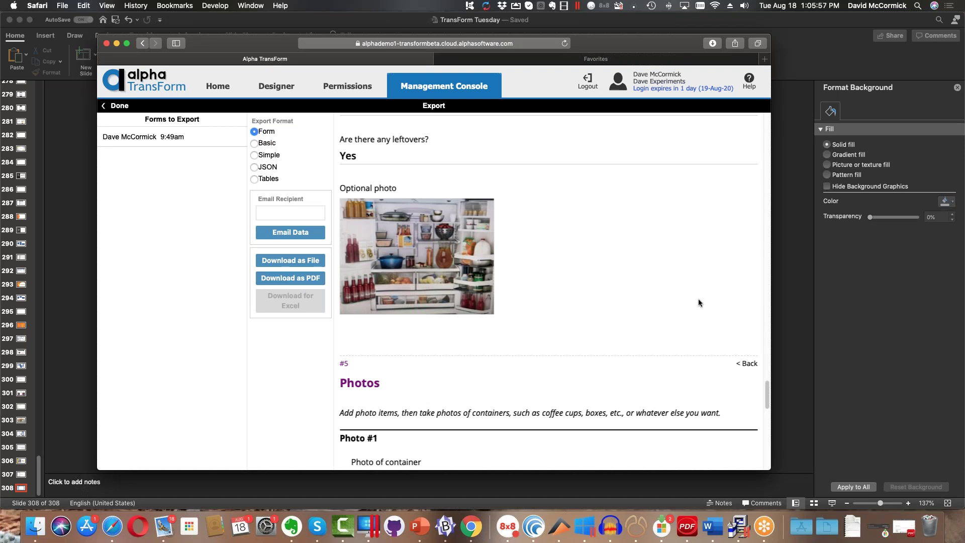
{"action": "left_click", "coordinate": [852, 529]}
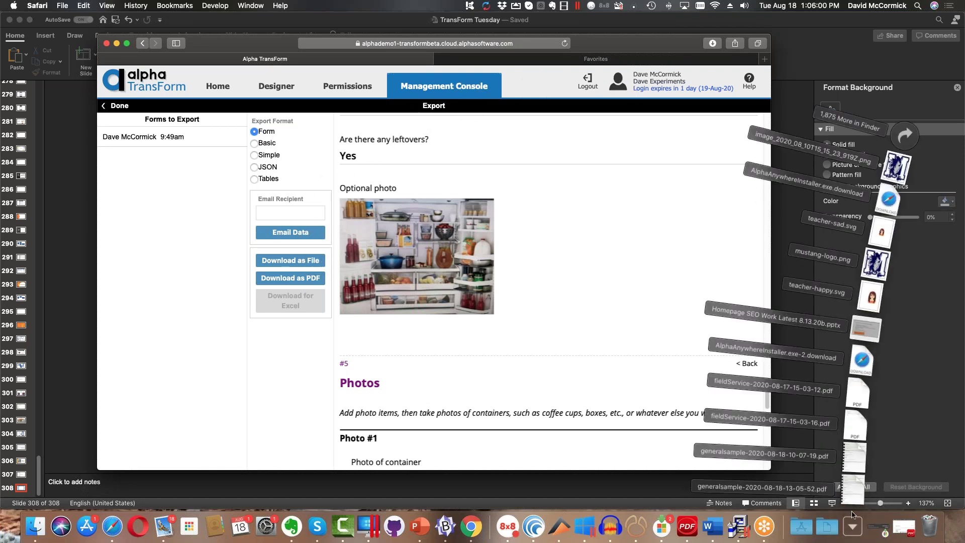
{"action": "left_click", "coordinate": [791, 490]}
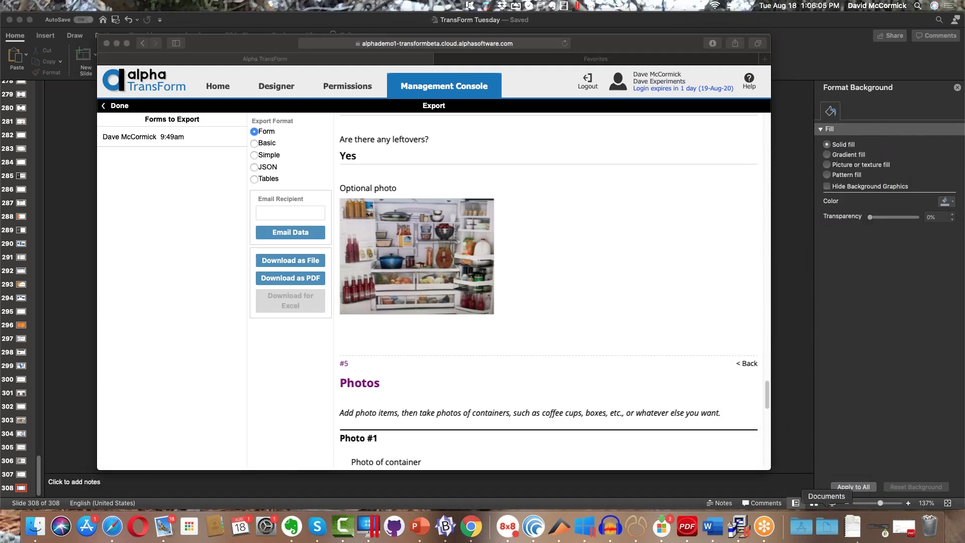
{"action": "left_click", "coordinate": [852, 529]}
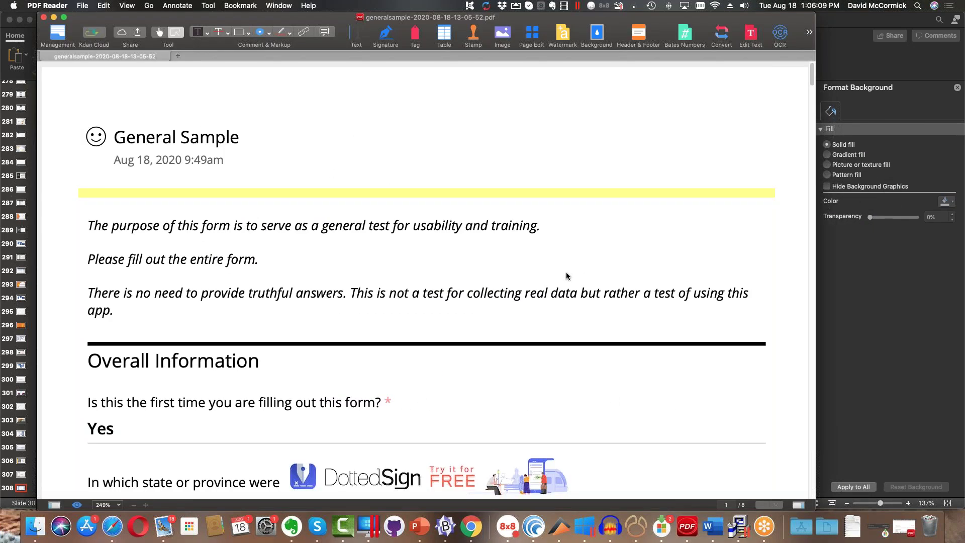
{"action": "scroll", "coordinate": [567, 276], "scroll_direction": "down", "scroll_amount": 5}
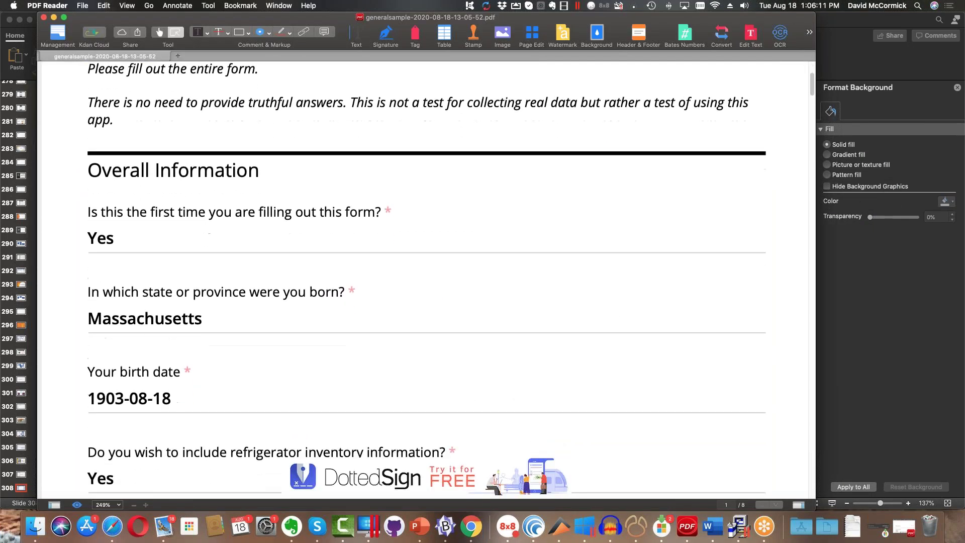
{"action": "scroll", "coordinate": [427, 283], "scroll_direction": "down", "scroll_amount": 10}
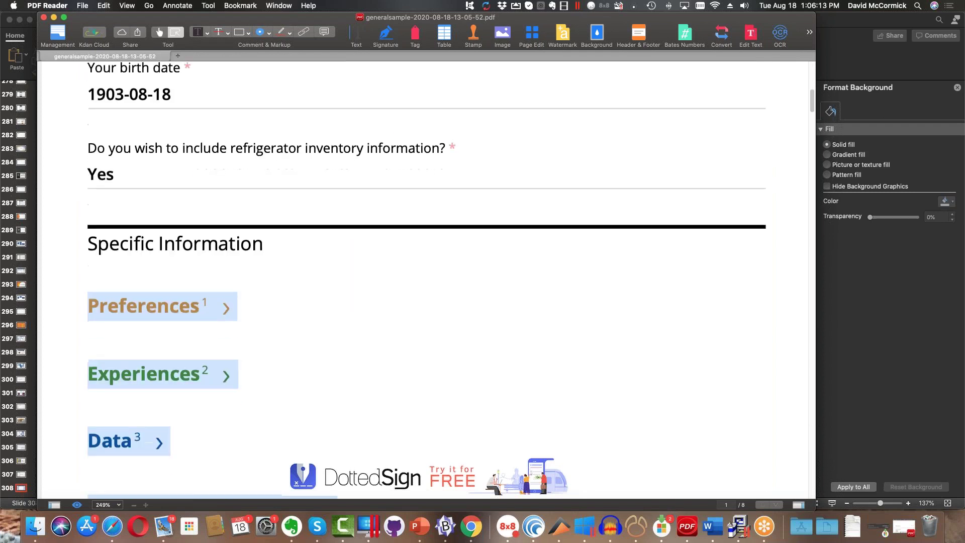
{"action": "scroll", "coordinate": [644, 307], "scroll_direction": "down", "scroll_amount": 1}
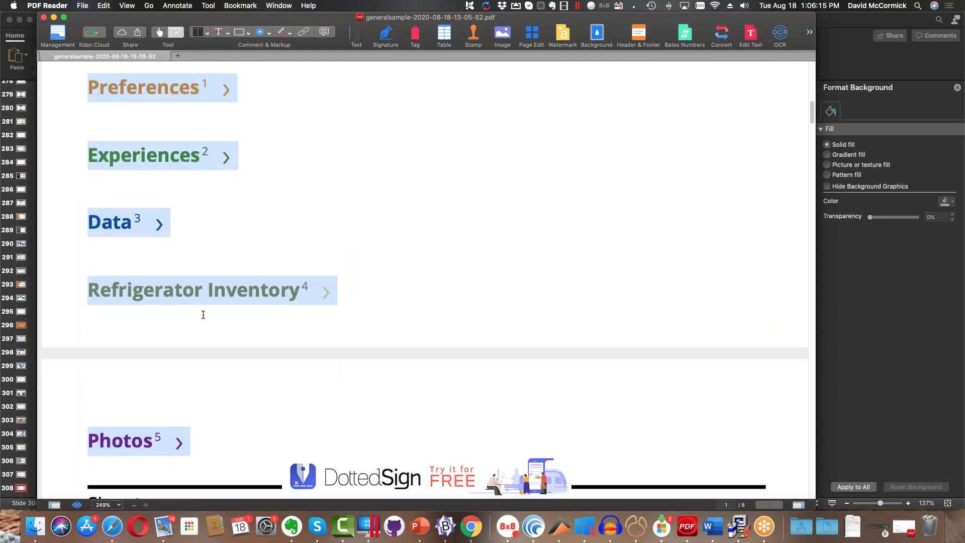
{"action": "scroll", "coordinate": [678, 323], "scroll_direction": "down", "scroll_amount": 6}
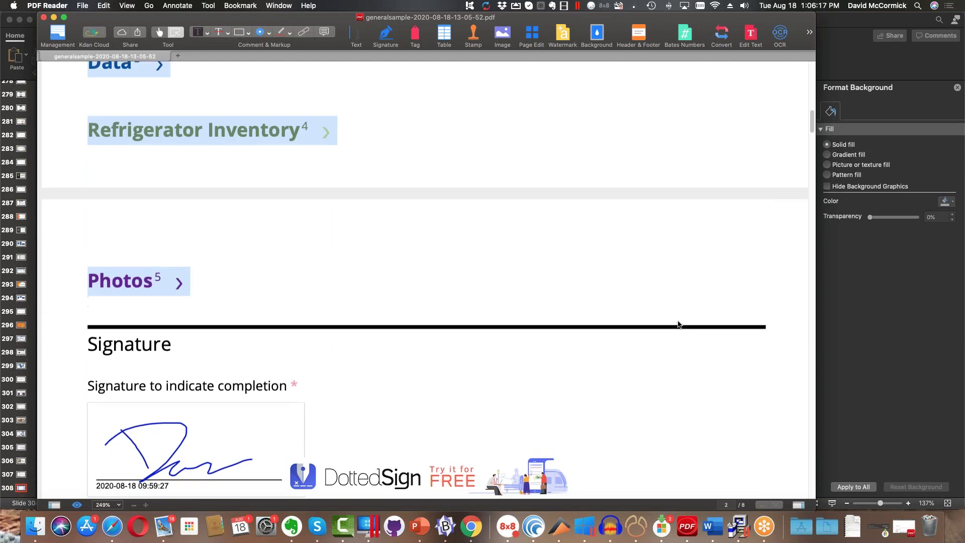
{"action": "scroll", "coordinate": [679, 324], "scroll_direction": "down", "scroll_amount": 15}
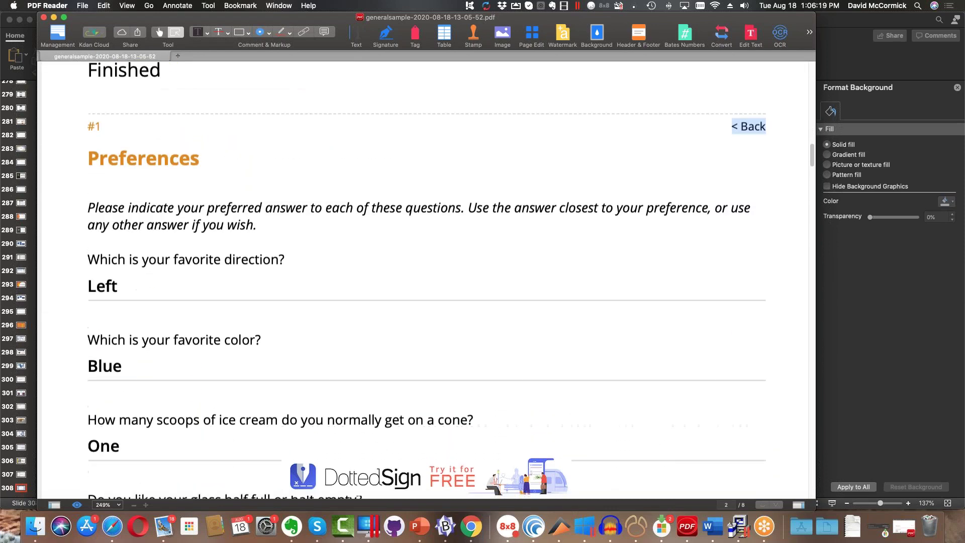
{"action": "scroll", "coordinate": [425, 279], "scroll_direction": "down", "scroll_amount": 12}
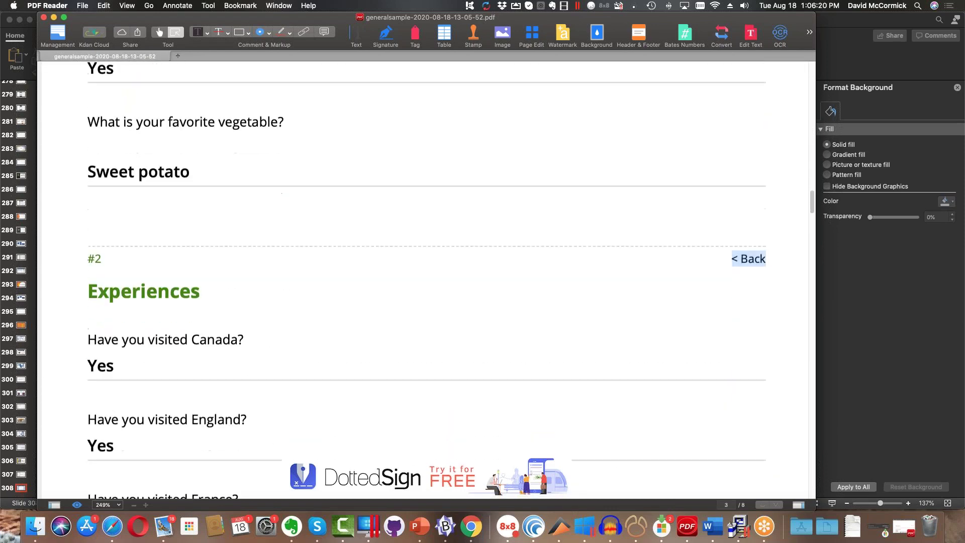
{"action": "scroll", "coordinate": [425, 279], "scroll_direction": "down", "scroll_amount": 20}
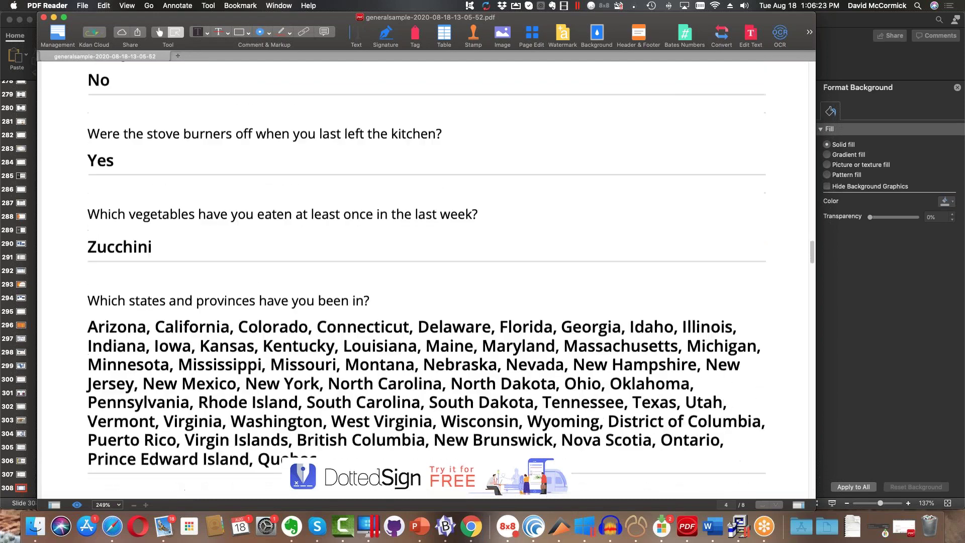
{"action": "scroll", "coordinate": [425, 279], "scroll_direction": "down", "scroll_amount": 12}
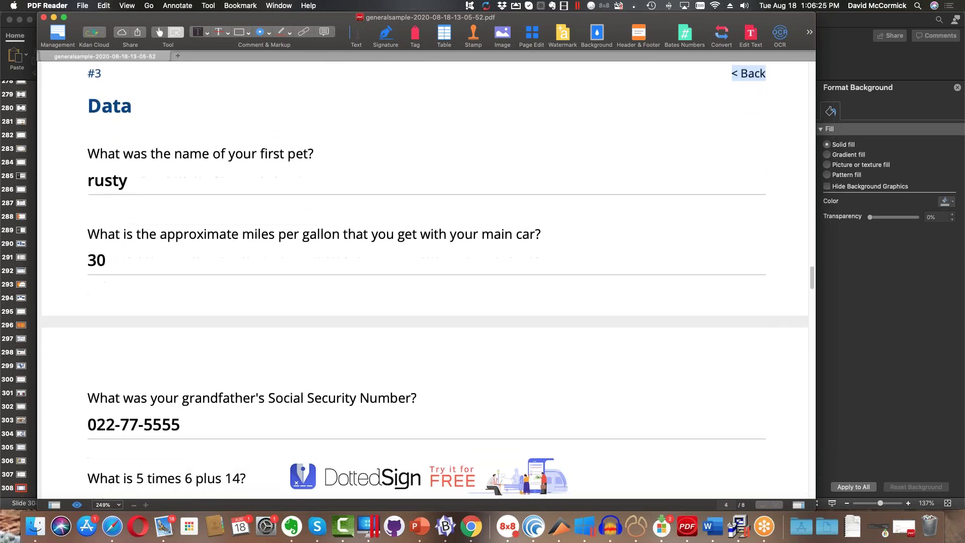
{"action": "scroll", "coordinate": [425, 279], "scroll_direction": "down", "scroll_amount": 18}
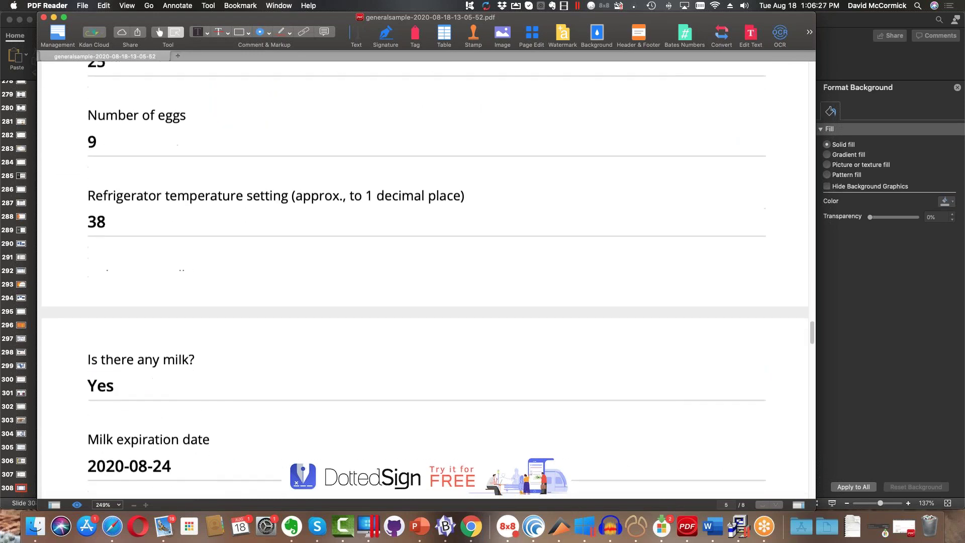
{"action": "scroll", "coordinate": [425, 279], "scroll_direction": "down", "scroll_amount": 20}
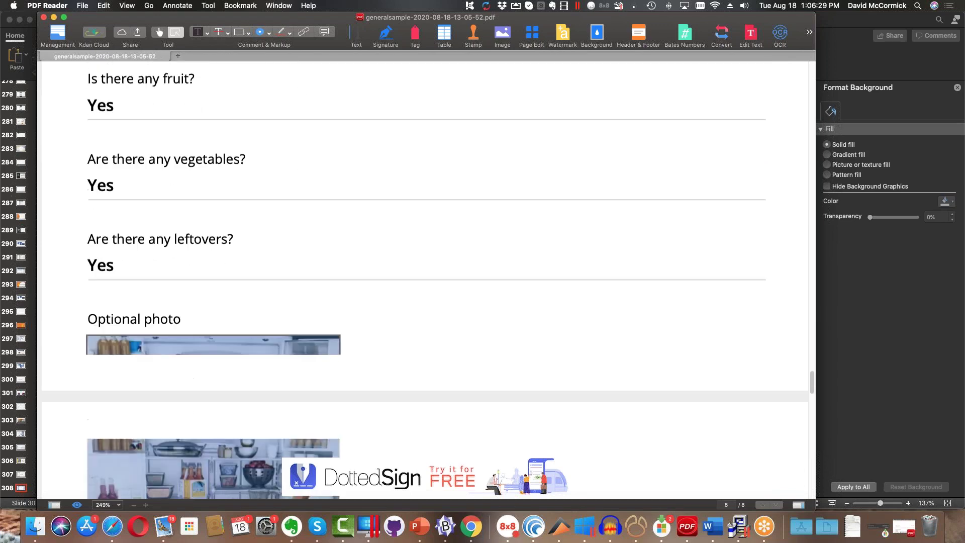
{"action": "scroll", "coordinate": [371, 247], "scroll_direction": "down", "scroll_amount": 1}
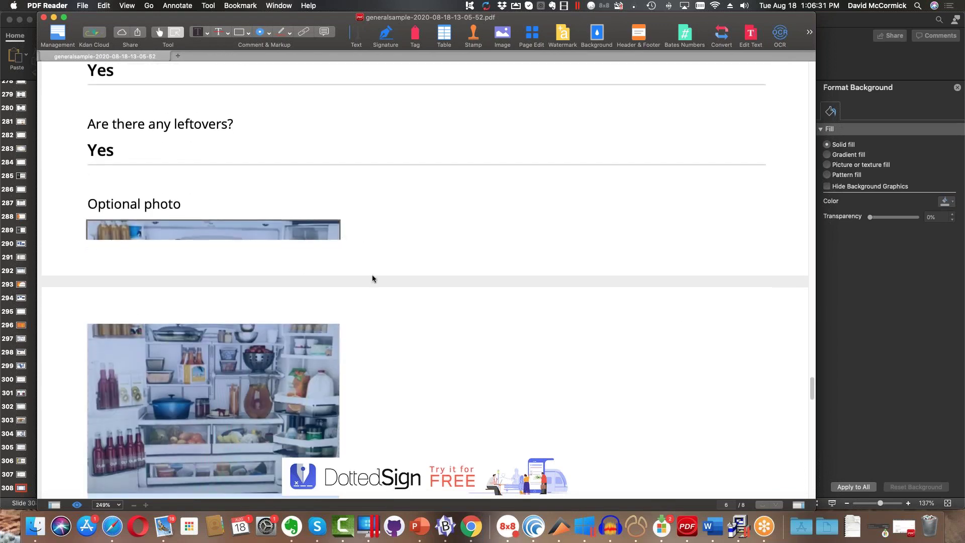
{"action": "scroll", "coordinate": [445, 353], "scroll_direction": "down", "scroll_amount": 16}
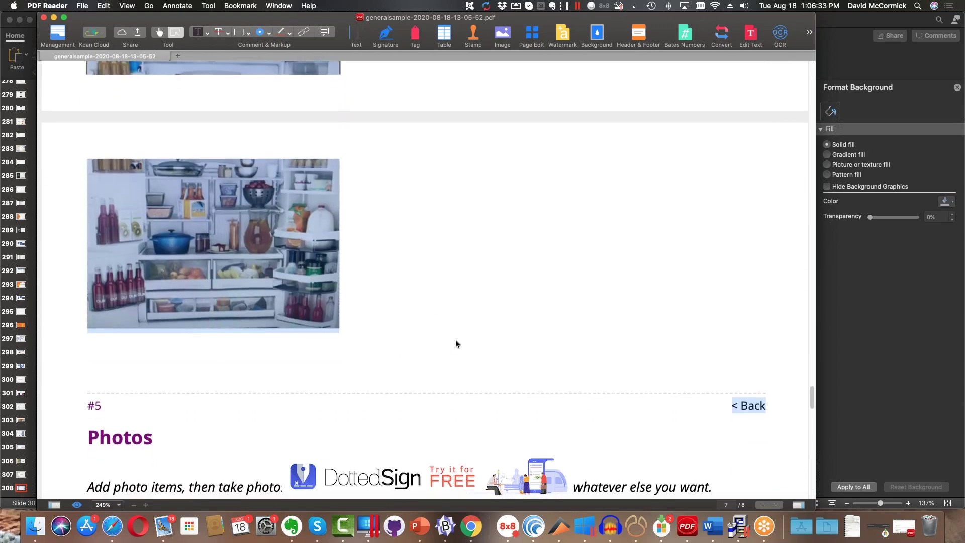
{"action": "scroll", "coordinate": [318, 343], "scroll_direction": "up", "scroll_amount": 3}
{"action": "scroll", "coordinate": [318, 343], "scroll_direction": "down", "scroll_amount": 7}
{"action": "scroll", "coordinate": [318, 343], "scroll_direction": "up", "scroll_amount": 20}
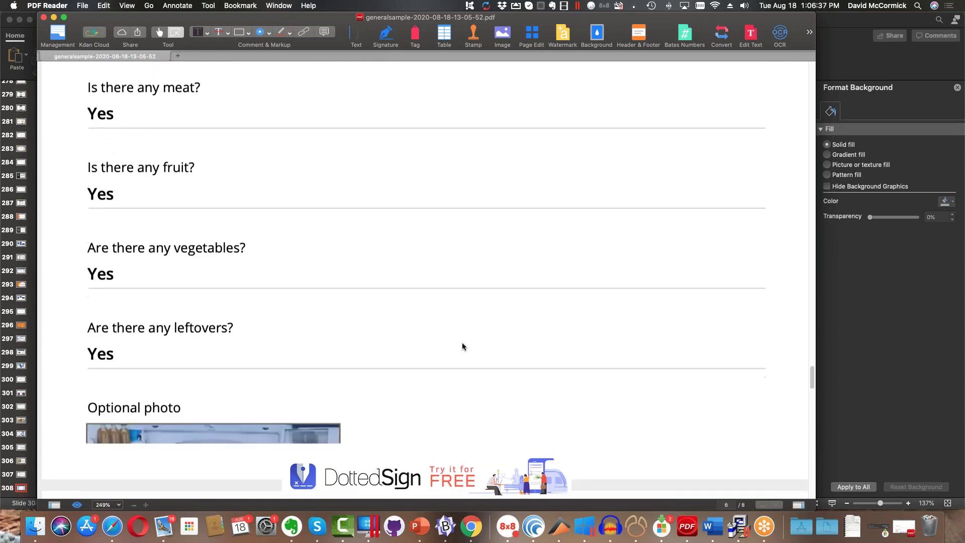
{"action": "scroll", "coordinate": [427, 278], "scroll_direction": "up", "scroll_amount": 15}
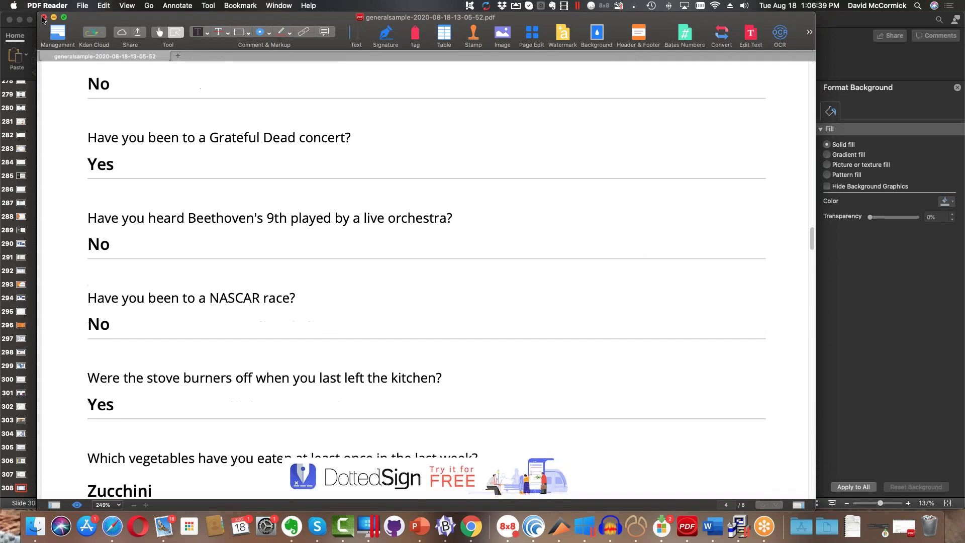
Close PDF Reader and click Done in Safari to return to the Management Console.
{"action": "left_click", "coordinate": [43, 17]}
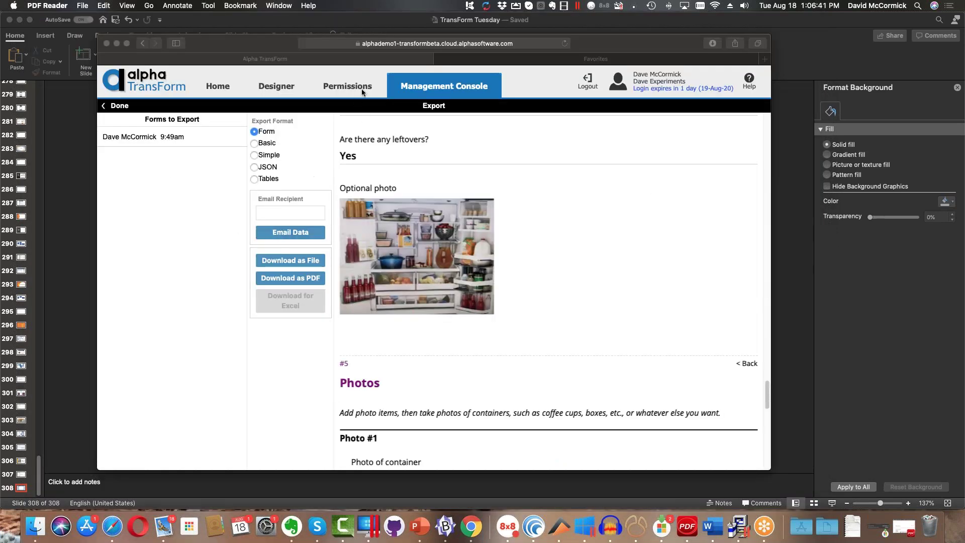
{"action": "left_click", "coordinate": [424, 90]}
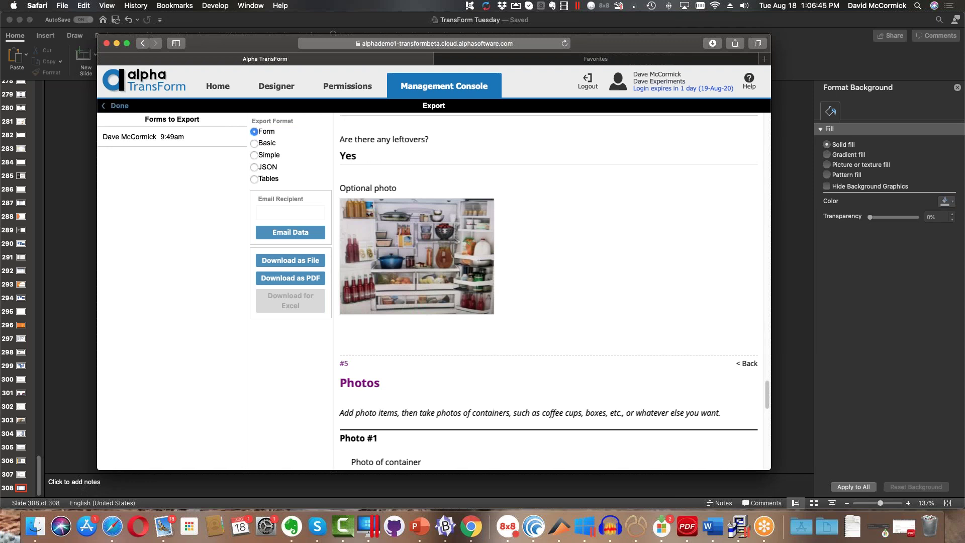
{"action": "left_click", "coordinate": [117, 105]}
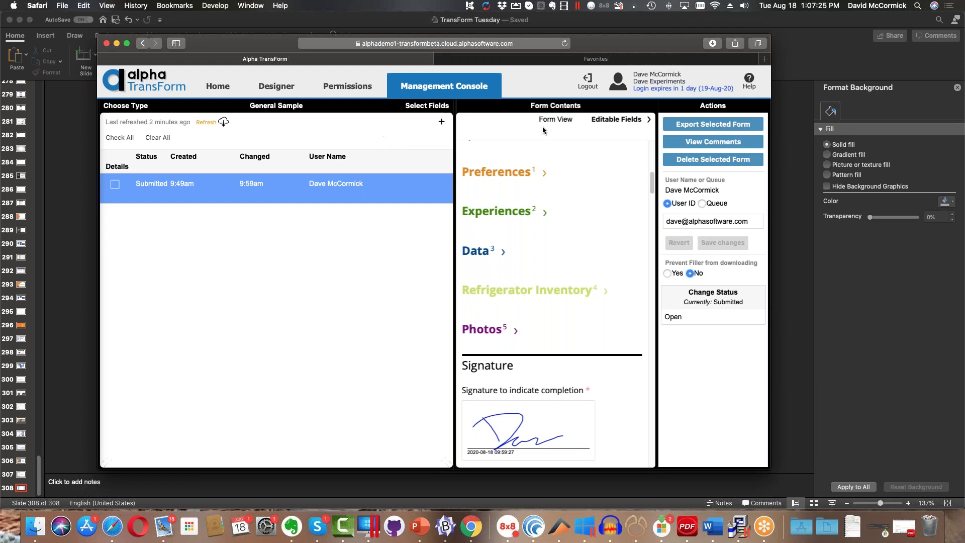
{"action": "left_click", "coordinate": [711, 19]}
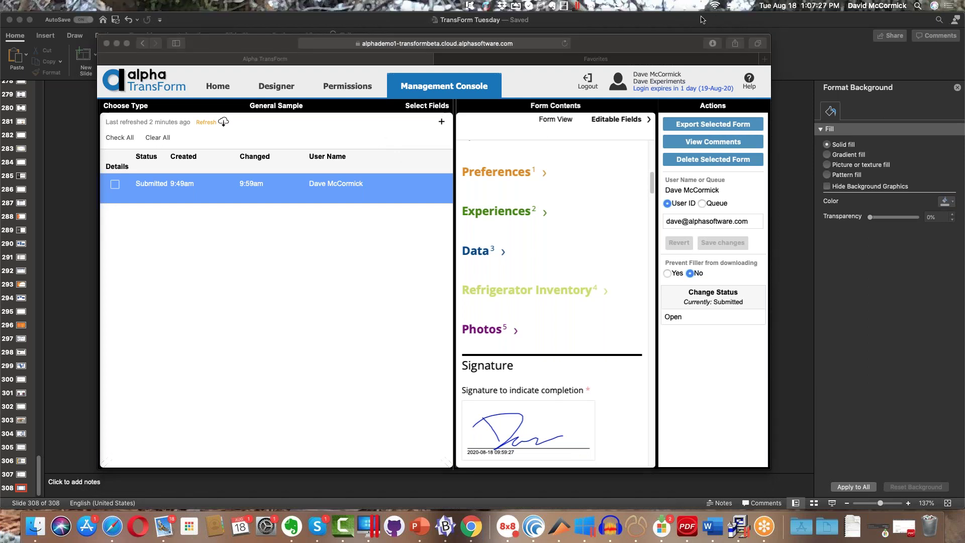